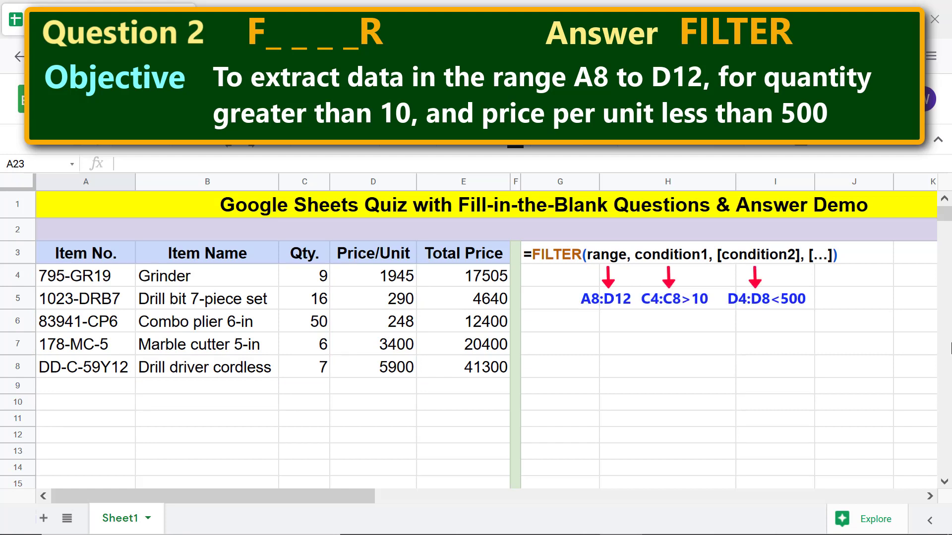
# Step: Start a FILTER formula in cell G7 with A4:D8 as the range to extract from
pyautogui.click(555, 352)
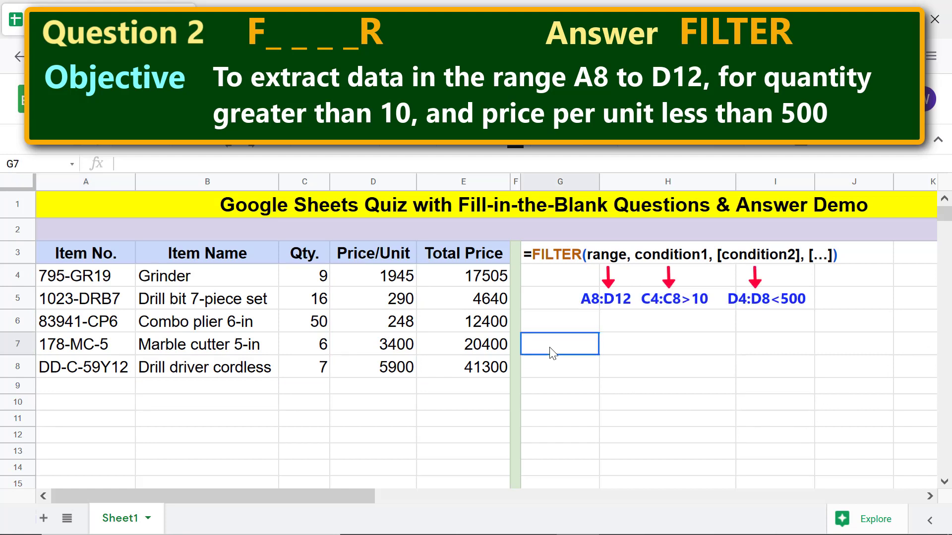
pyautogui.press('Return')
pyautogui.write('=fil')
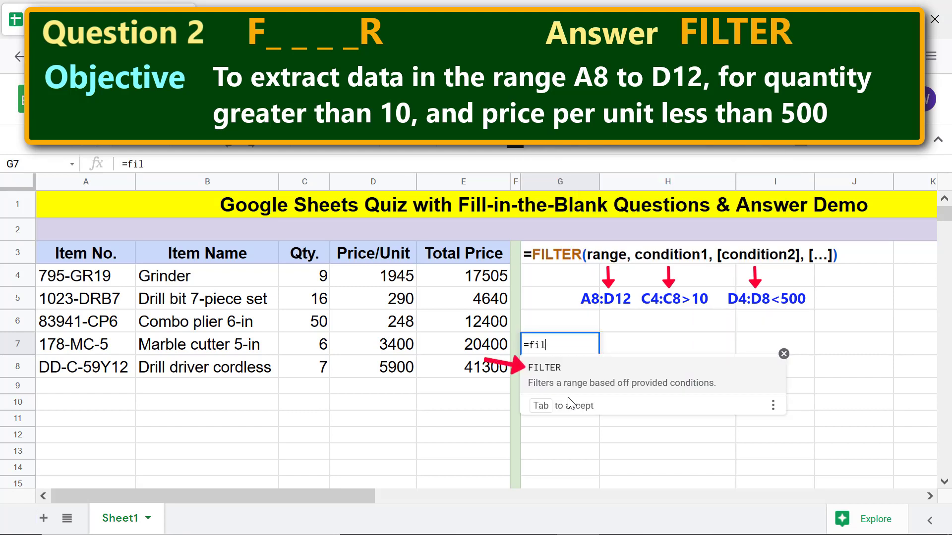
pyautogui.click(560, 370)
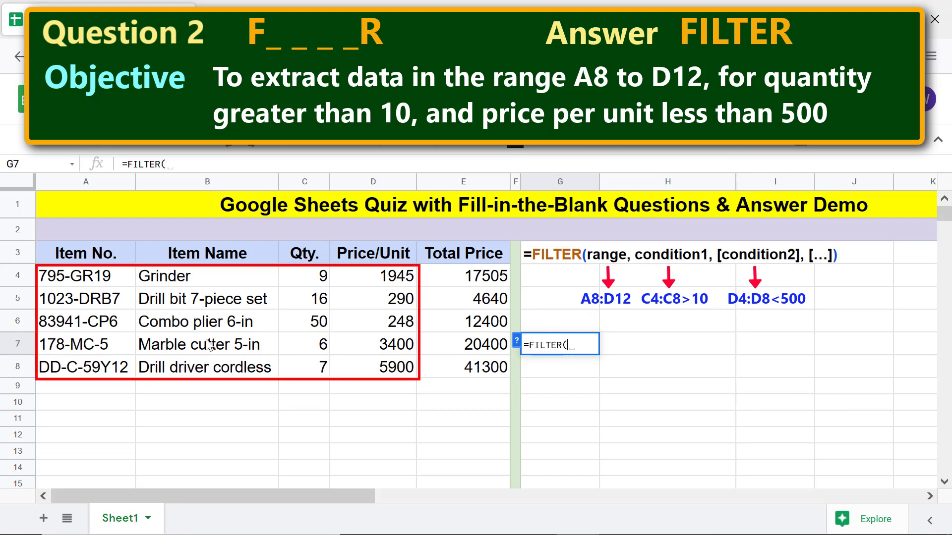
pyautogui.click(94, 274)
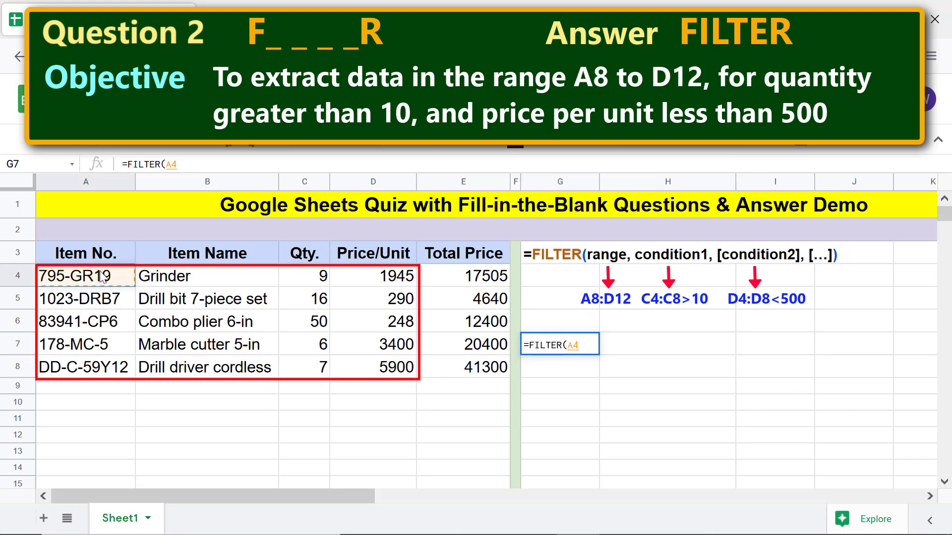
pyautogui.write(':D8,')
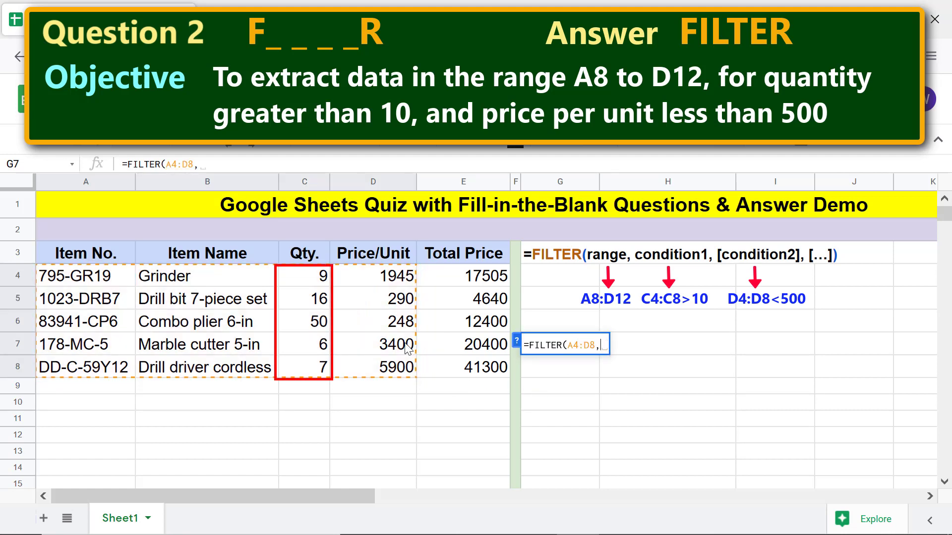
# Step: Complete the FILTER formula in G7 with the conditions C4:C8>10 for quantity and D4:D8<500 for price per unit
pyautogui.click(325, 279)
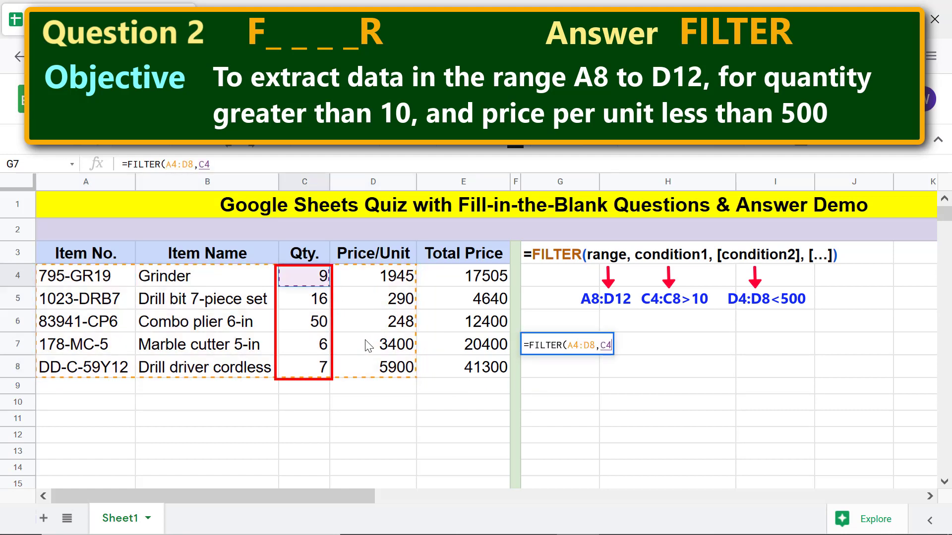
pyautogui.keyDown('shift'); pyautogui.click(327, 377); pyautogui.keyUp('shift')
pyautogui.write('>10,')
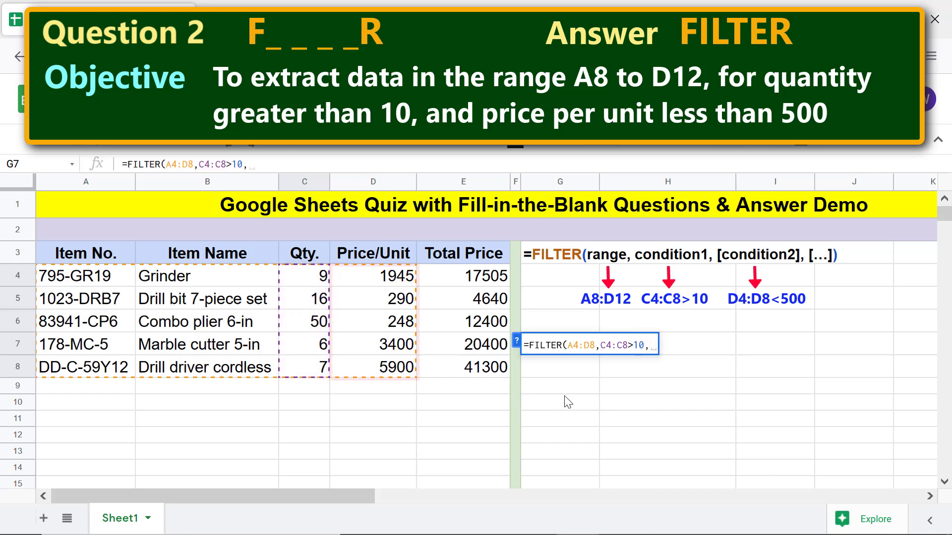
pyautogui.click(413, 277)
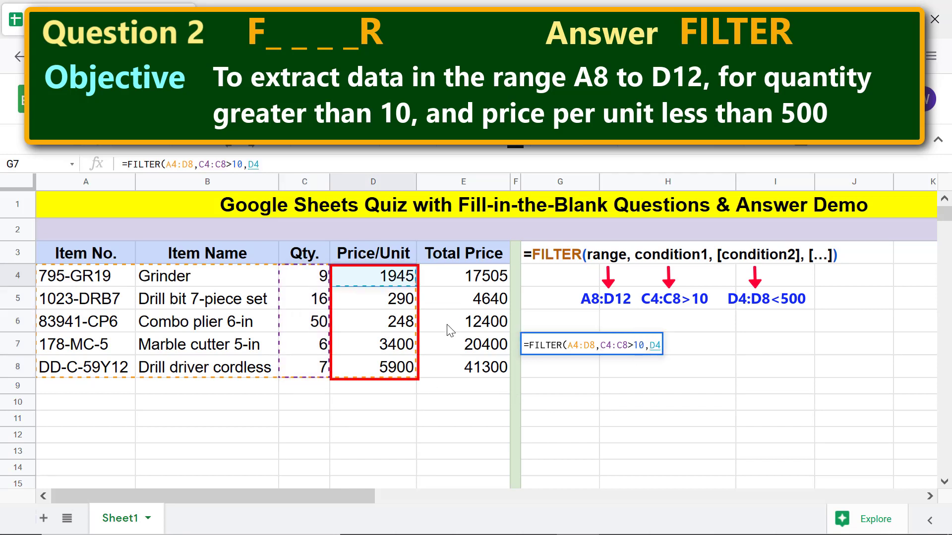
pyautogui.keyDown('shift'); pyautogui.click(409, 368); pyautogui.keyUp('shift')
pyautogui.write('<')
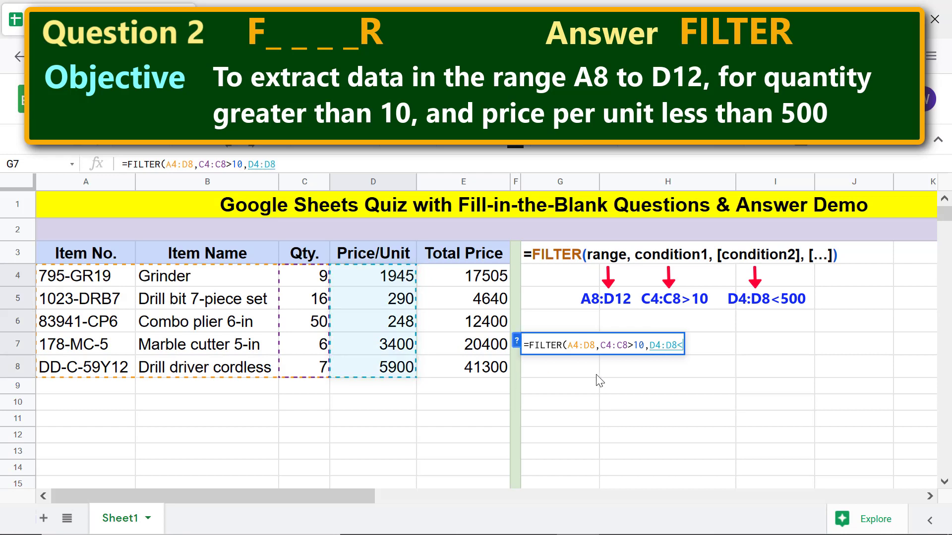
pyautogui.write('500')
pyautogui.press('Return')
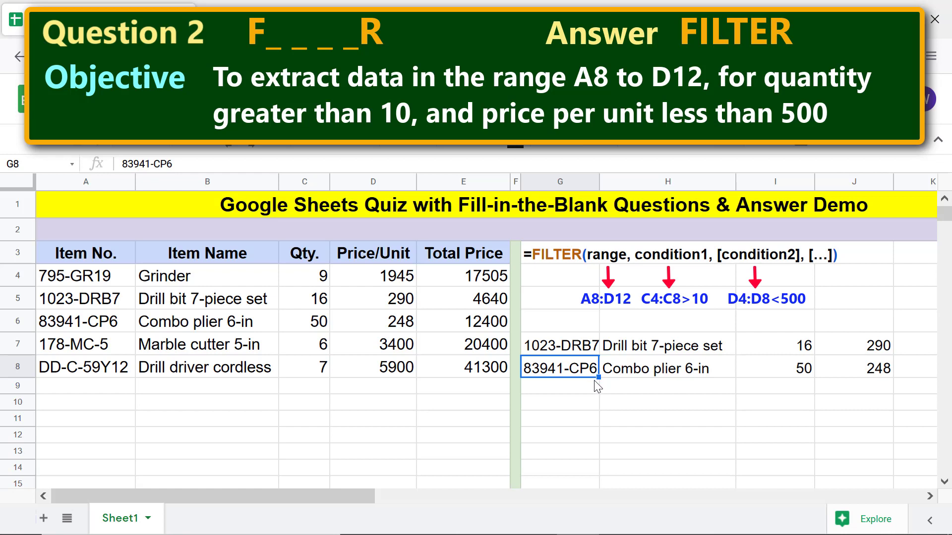
pyautogui.click(594, 388)
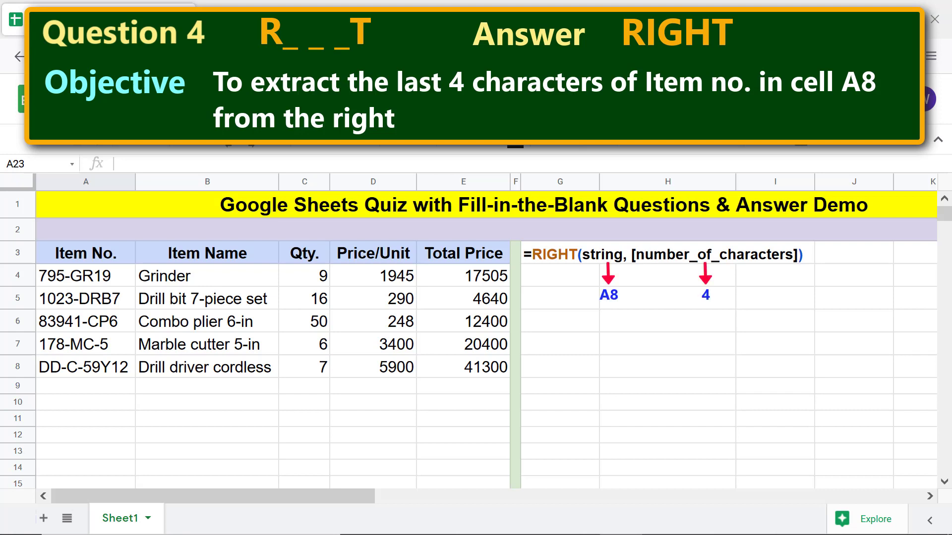
# Step: Enter a RIGHT formula in cell G6 that extracts the last 4 characters of the item number in A8
pyautogui.click(560, 332)
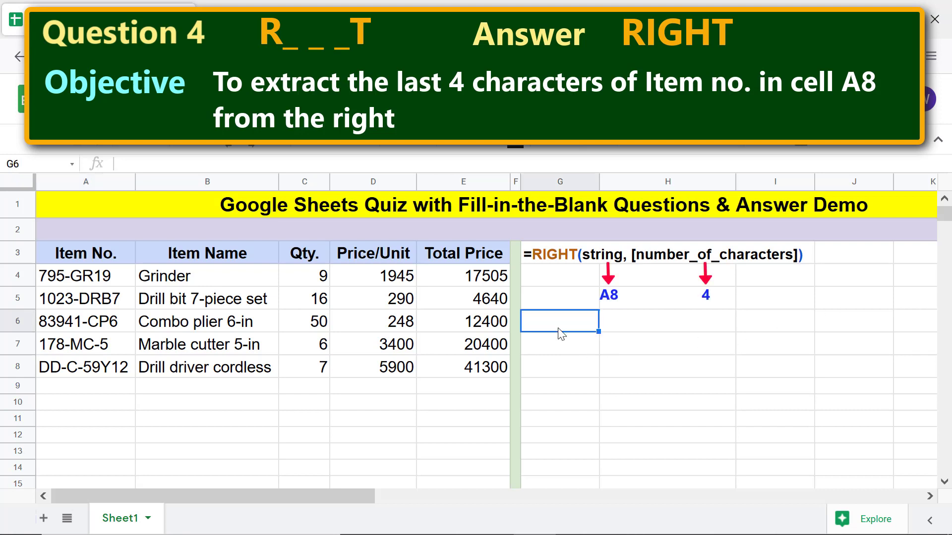
pyautogui.write('=RIG')
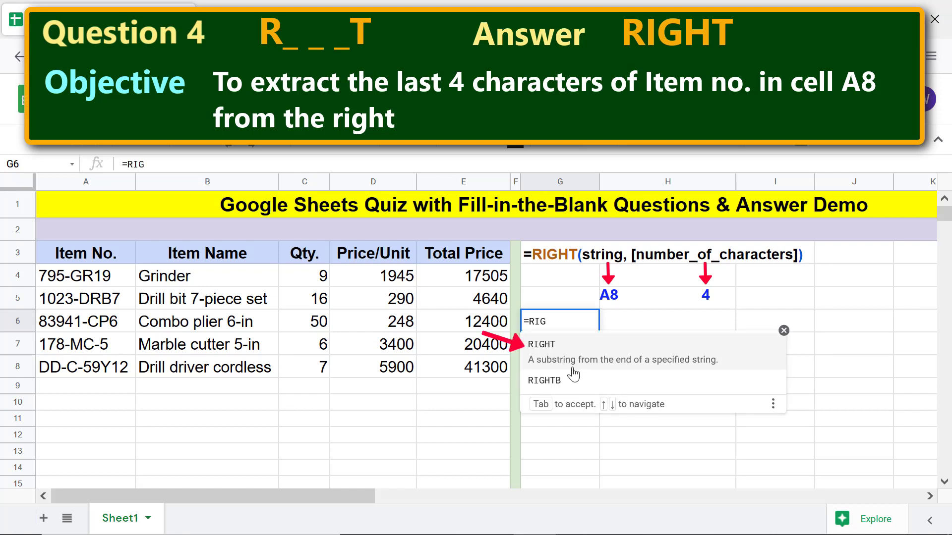
pyautogui.click(567, 355)
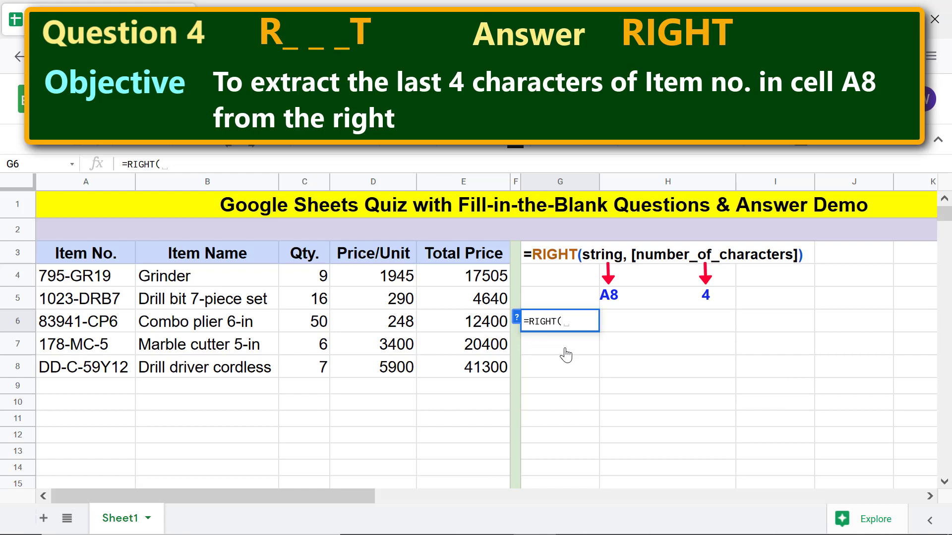
pyautogui.click(113, 376)
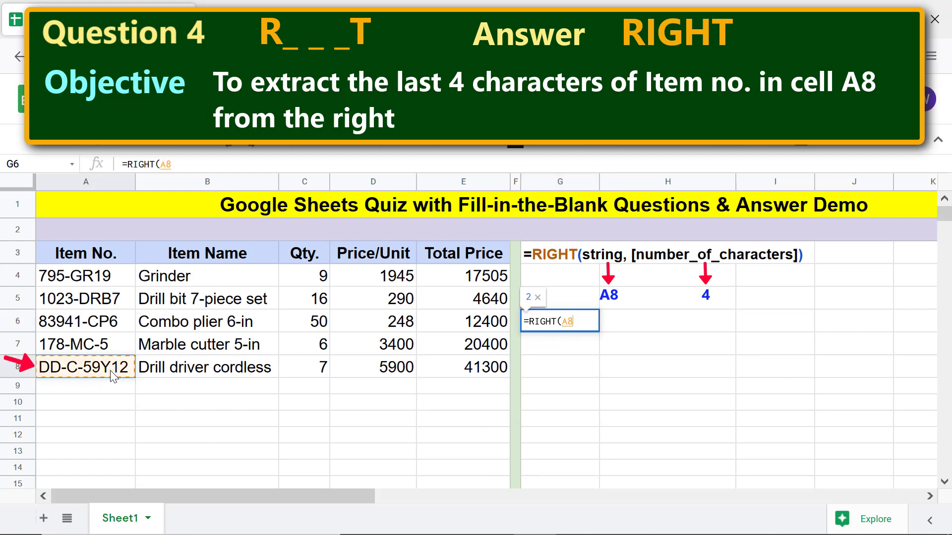
pyautogui.write(',')
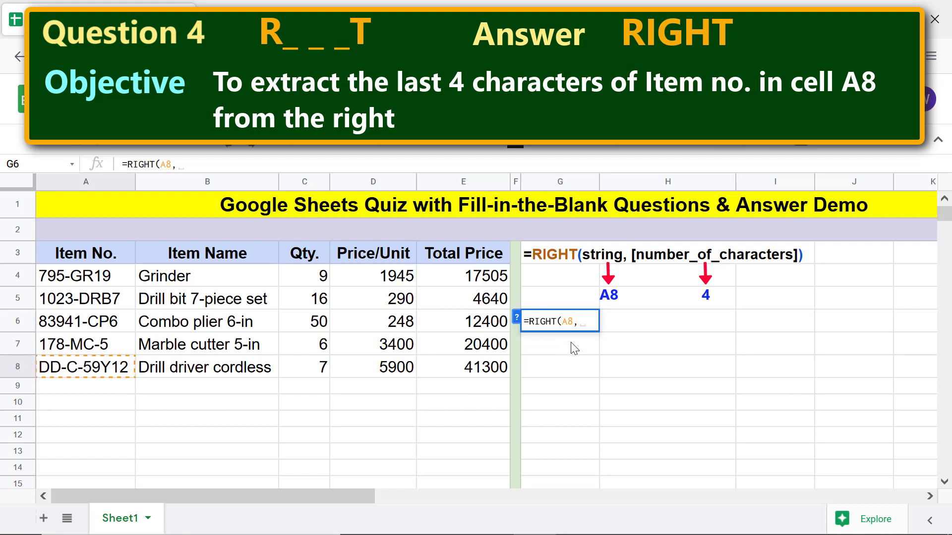
pyautogui.write('4')
pyautogui.press('Return')
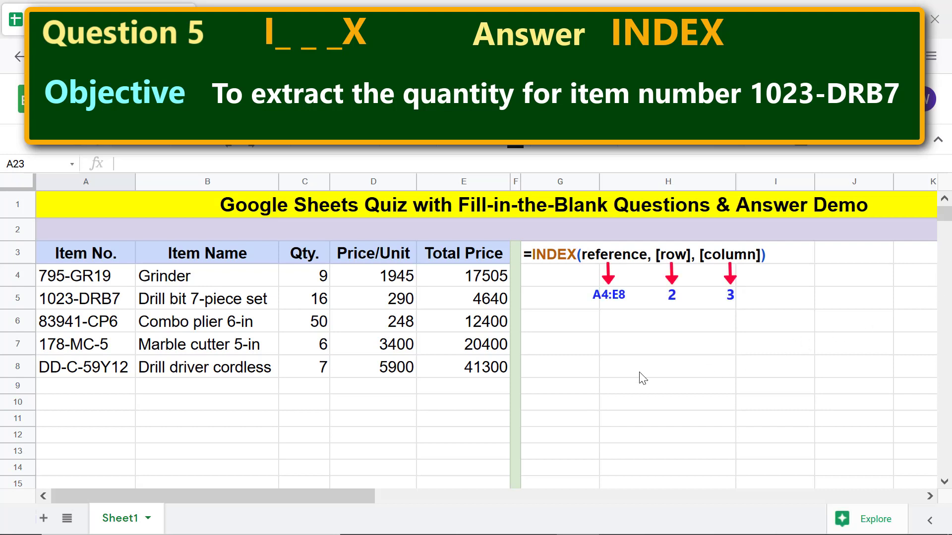
# Step: Enter an INDEX formula in cell G7 that returns row 2, column 3 of the range A4:E8
pyautogui.click(576, 349)
pyautogui.write('=')
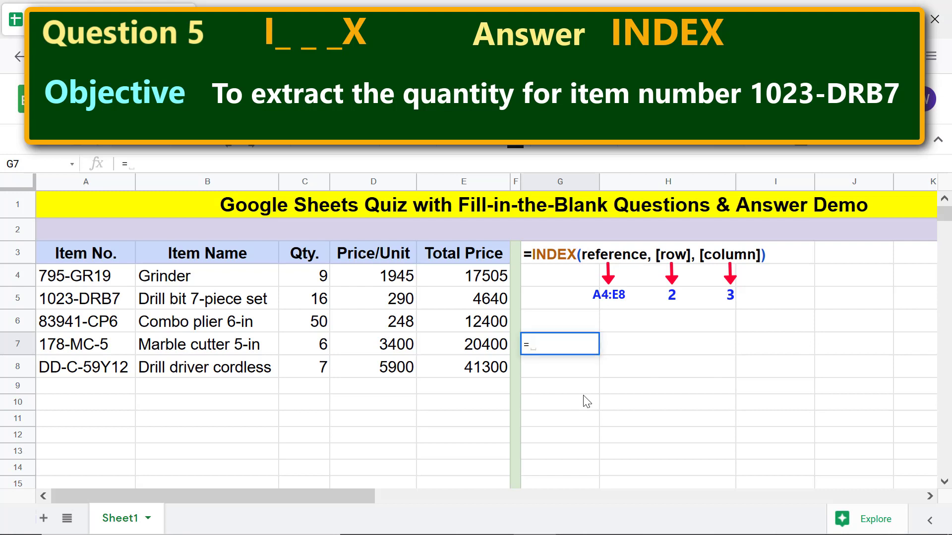
pyautogui.write('ind')
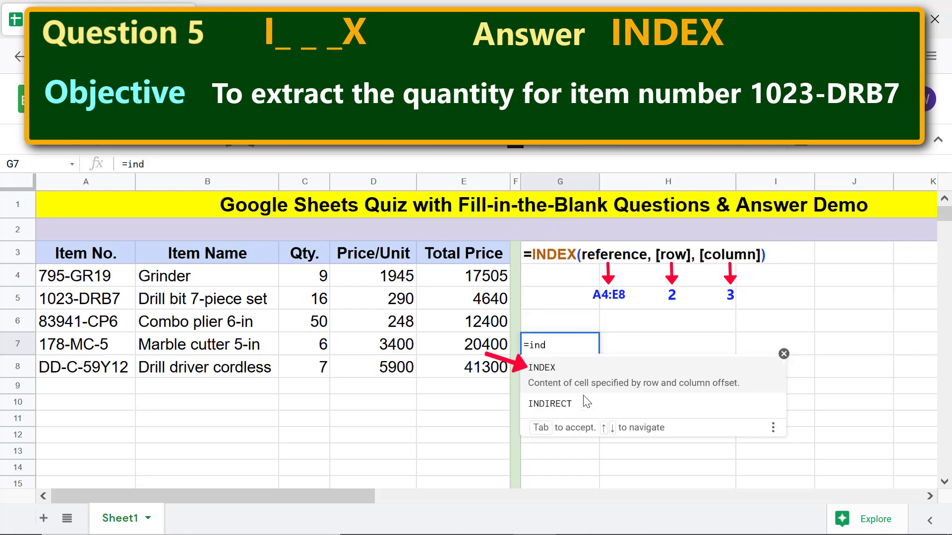
pyautogui.click(554, 373)
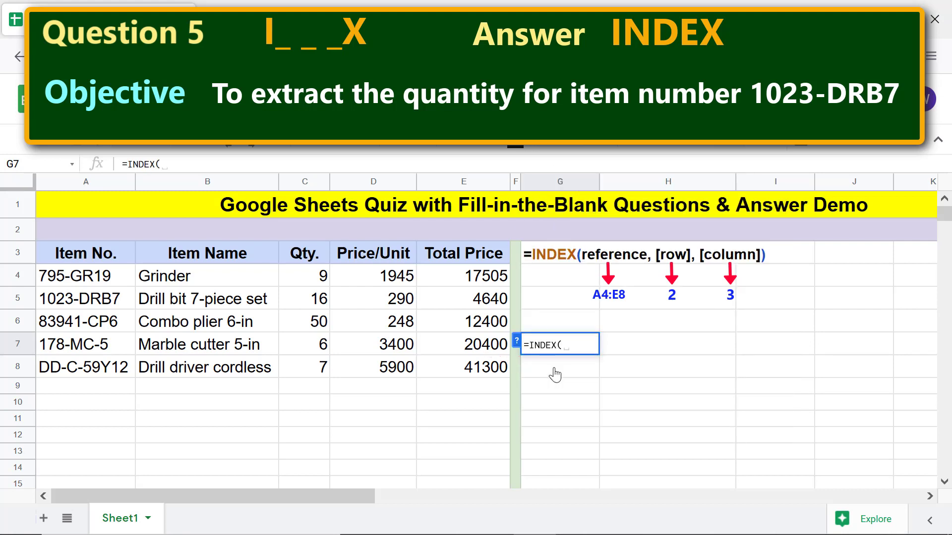
pyautogui.click(128, 279)
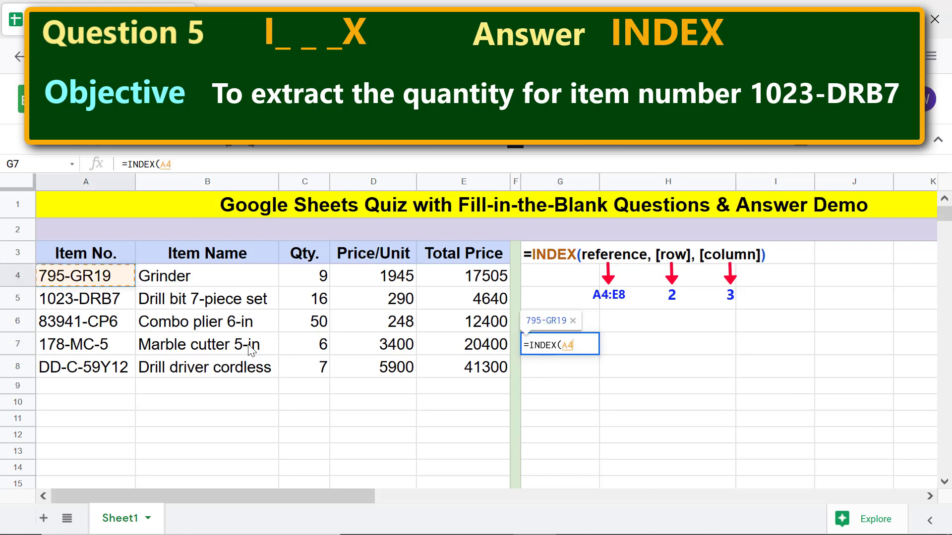
pyautogui.keyDown('shift'); pyautogui.click(477, 369); pyautogui.keyUp('shift')
pyautogui.write(',')
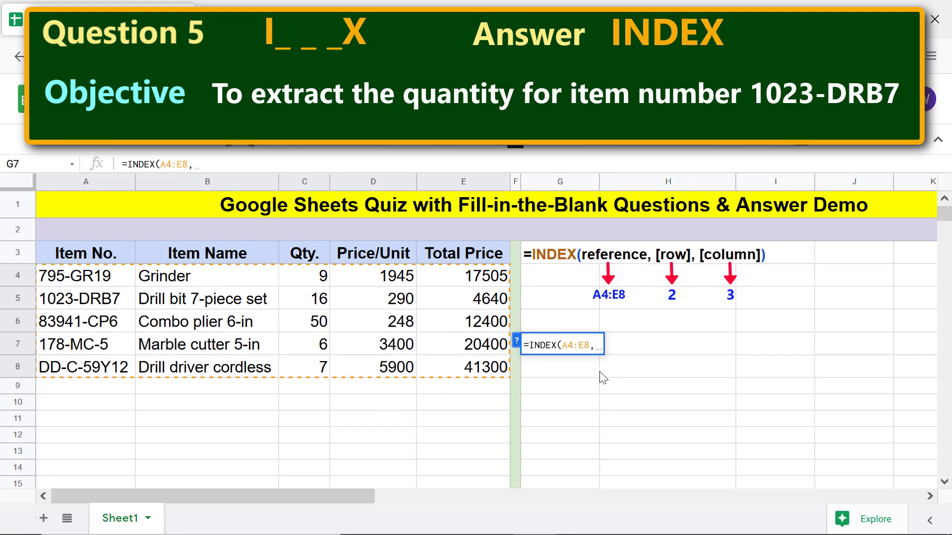
pyautogui.write('2,3')
pyautogui.press('Return')
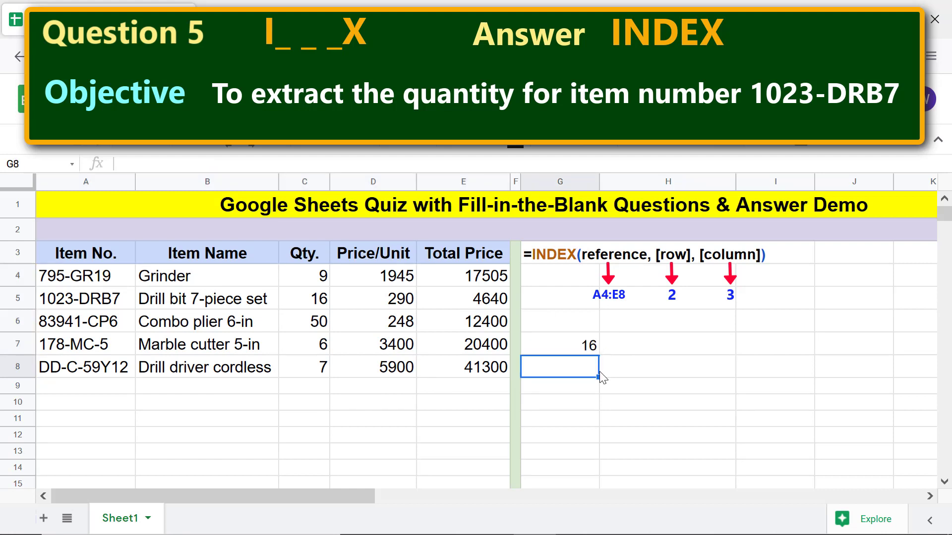